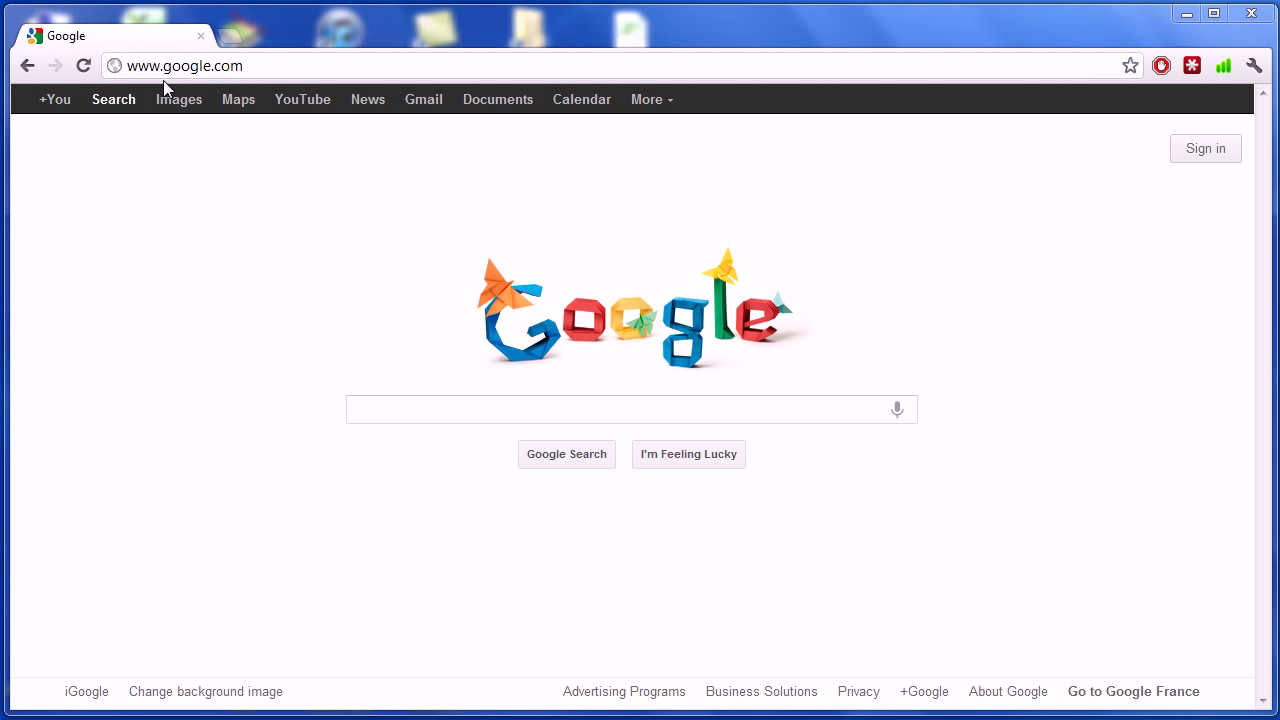
Step: Search Google for 'sketchup' and follow the Google SketchUp result to the official site
click(408, 412)
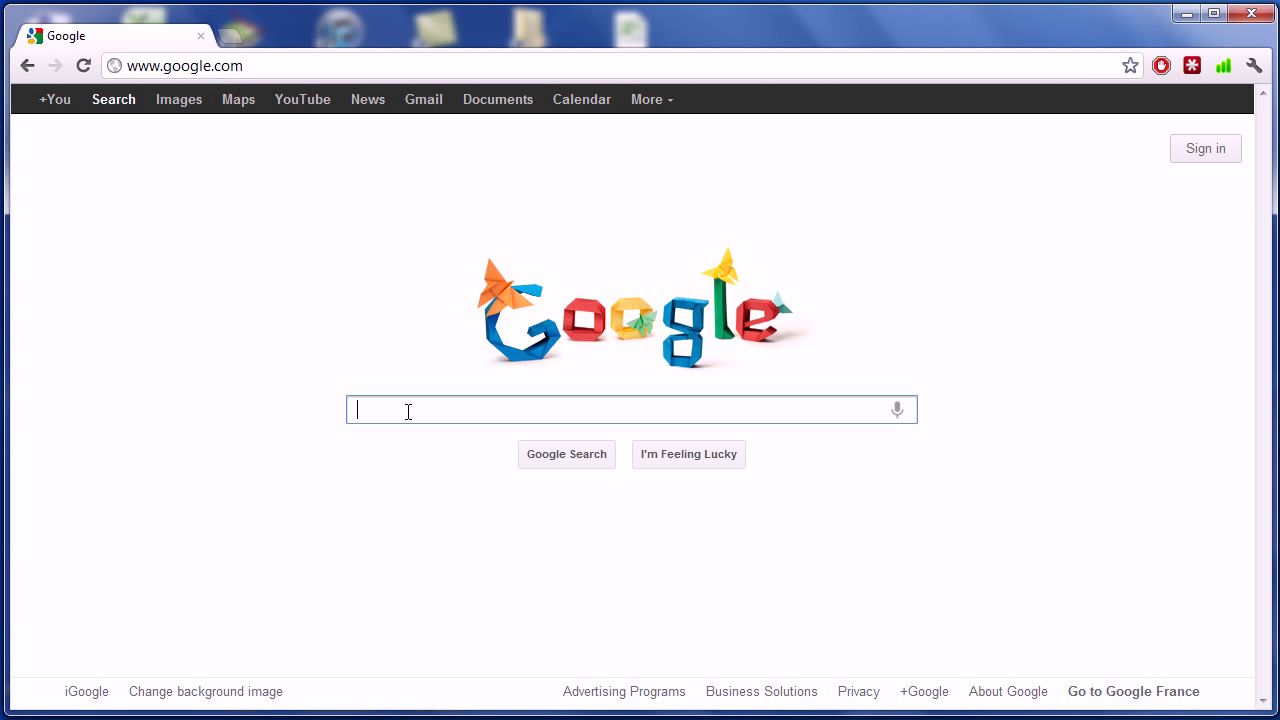
text(sketchup)
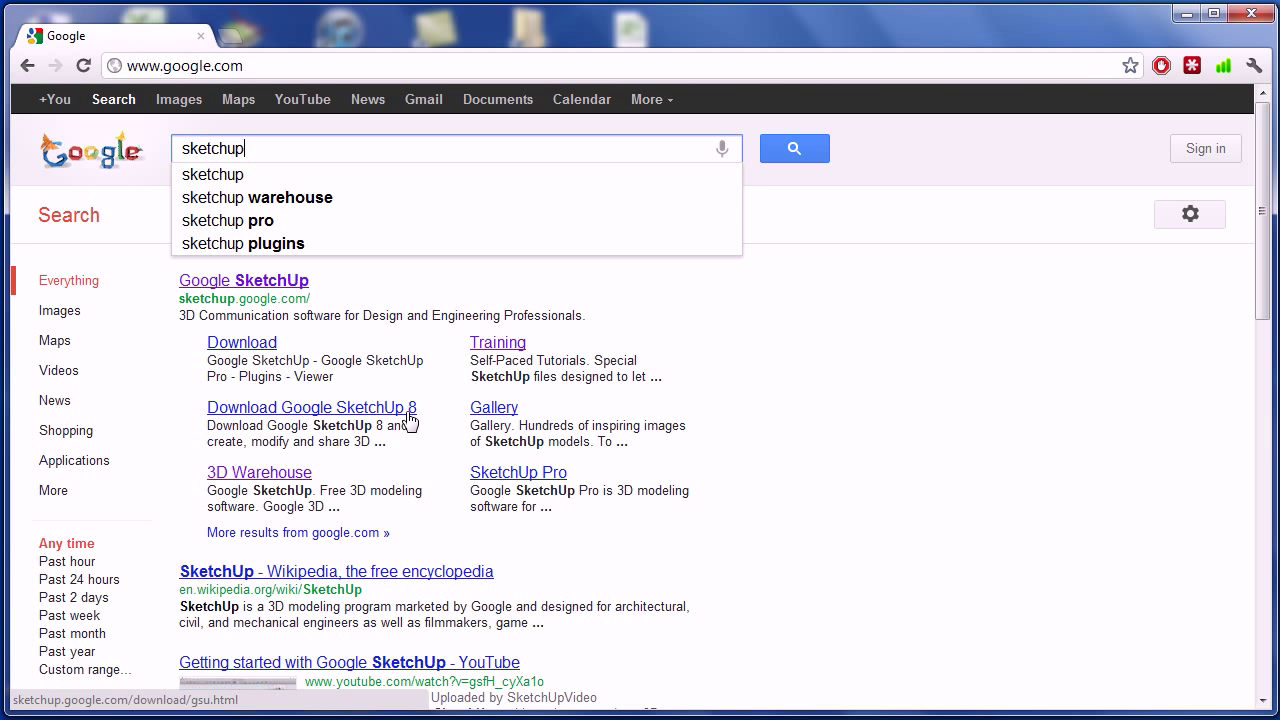
click(283, 284)
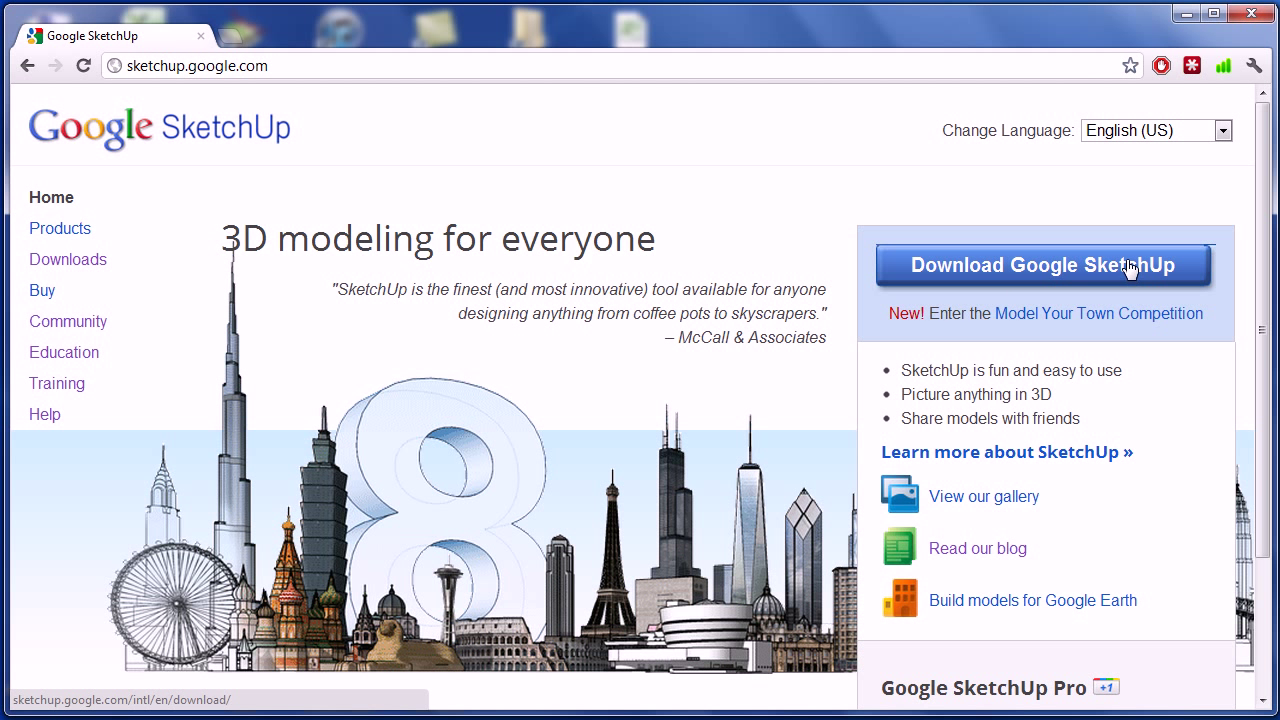
Step: Download Google SketchUp 8 for Windows XP/Vista/7, agreeing to the license
click(1046, 272)
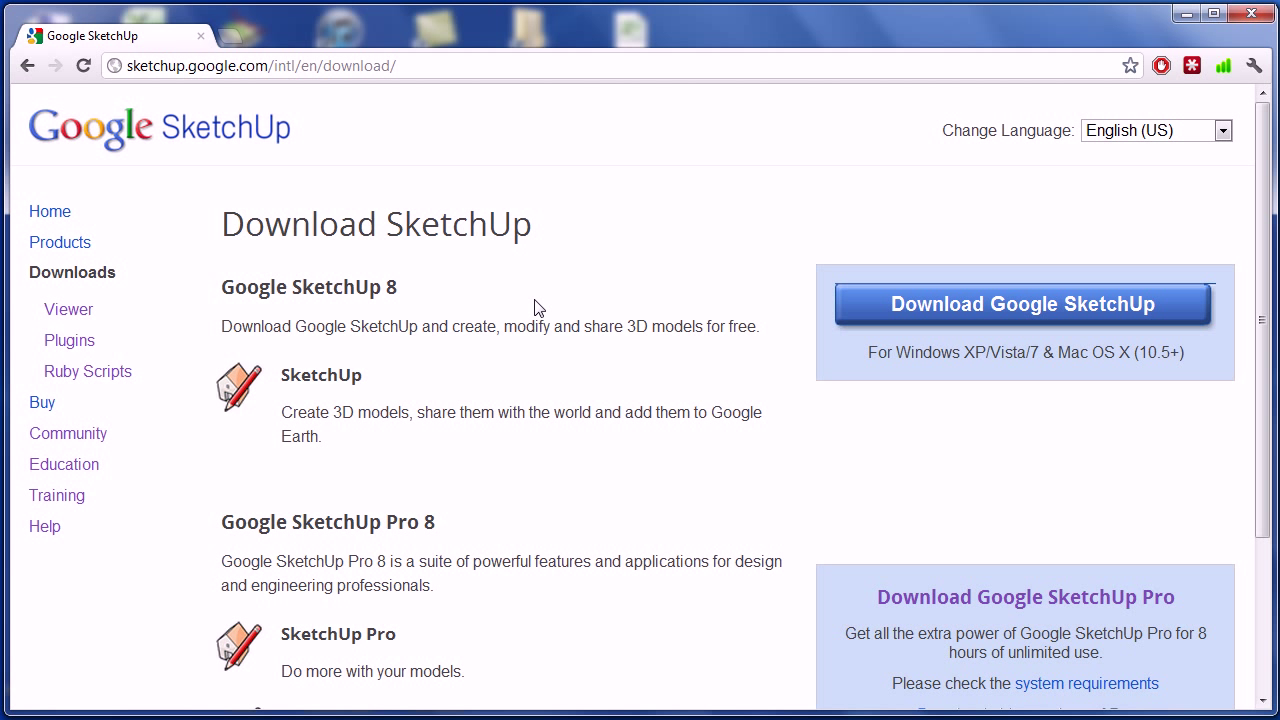
scroll(536, 305, down, 1)
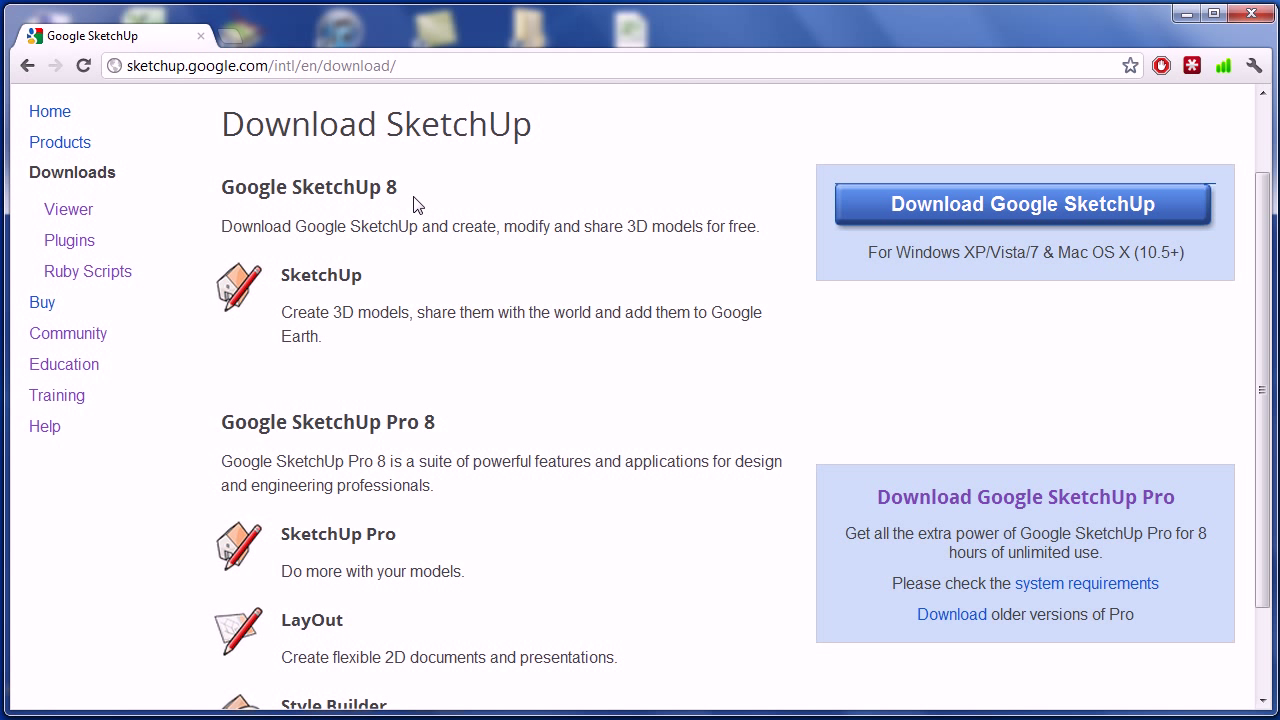
click(1030, 210)
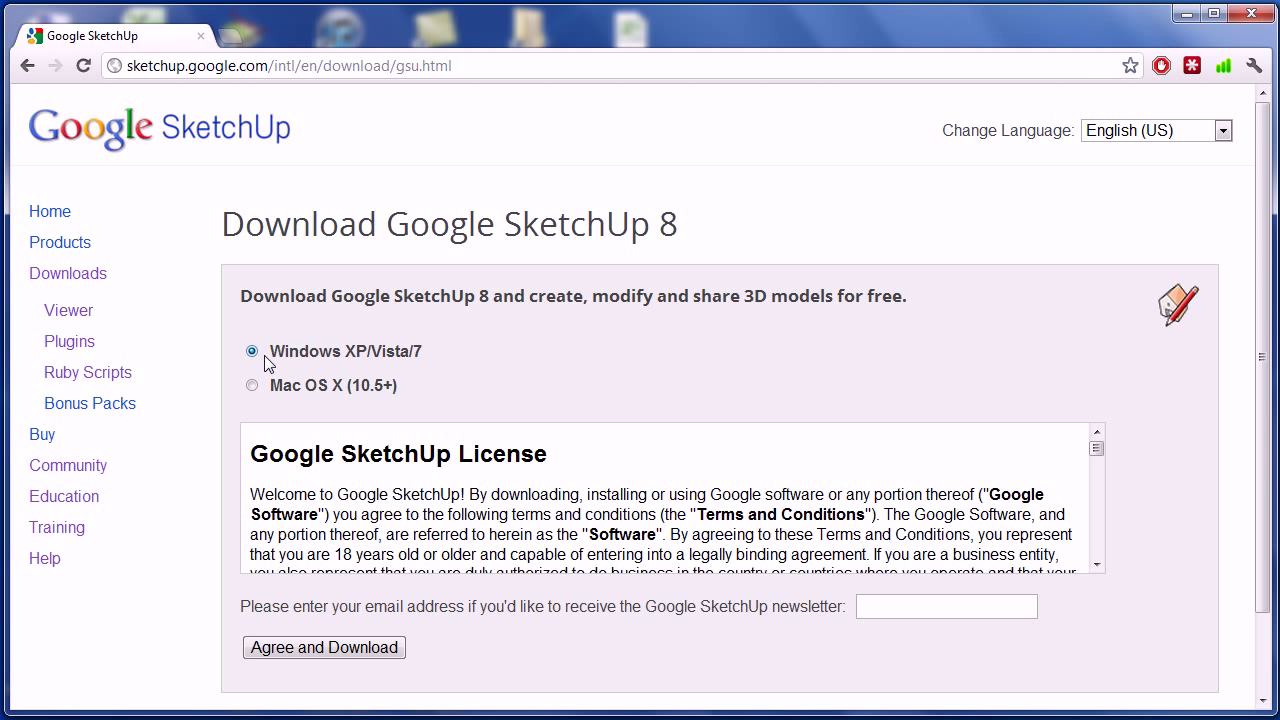
scroll(529, 363, down, 3)
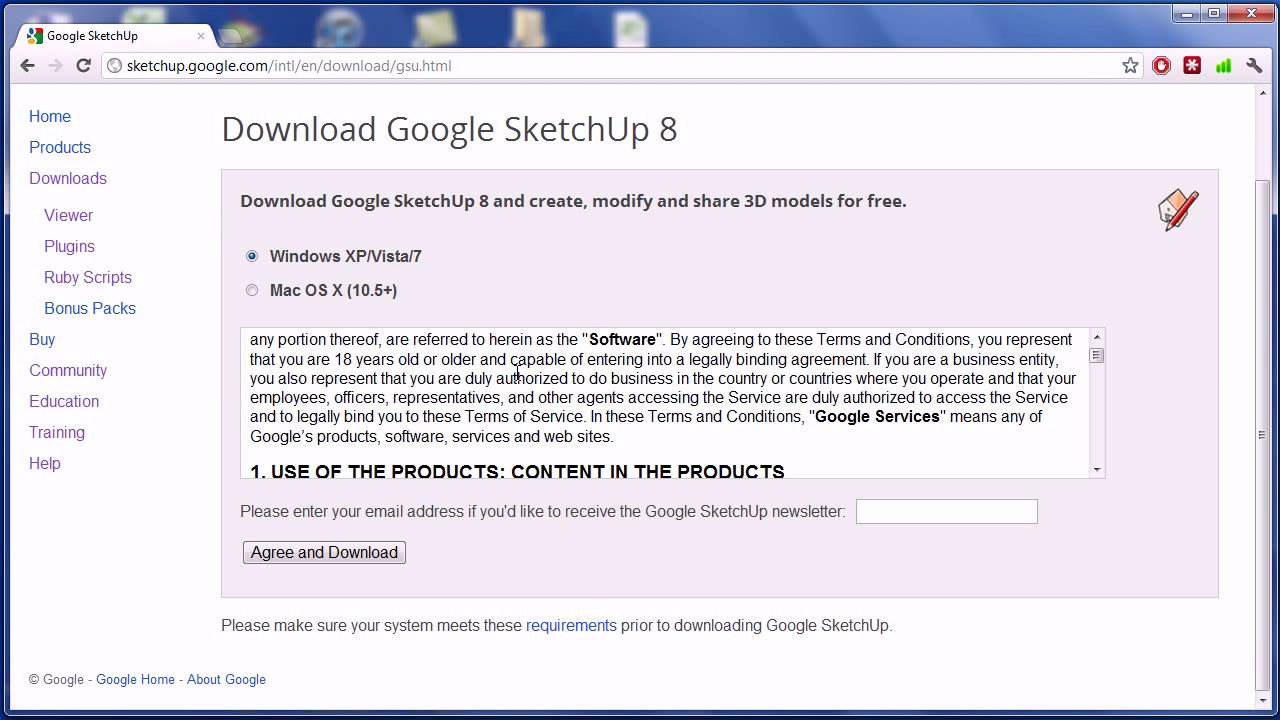
click(334, 551)
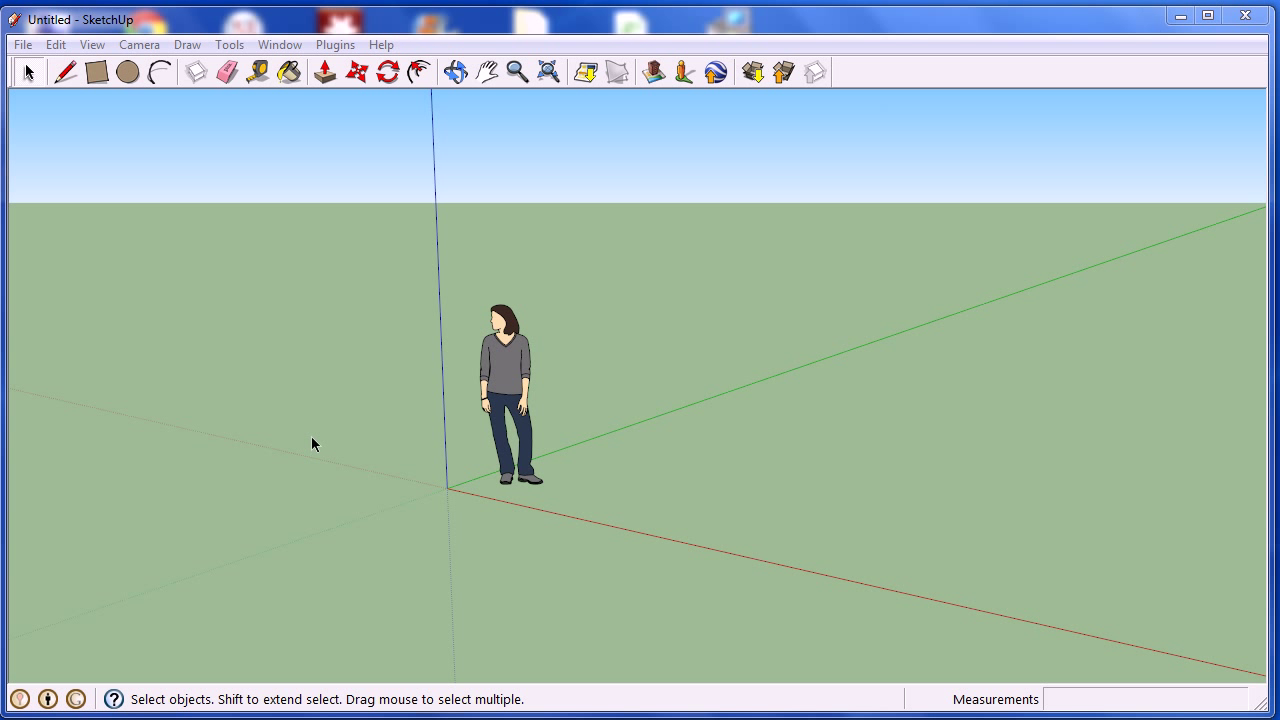
Step: Run Help > Check for Update to confirm SketchUp is already the latest version
click(381, 45)
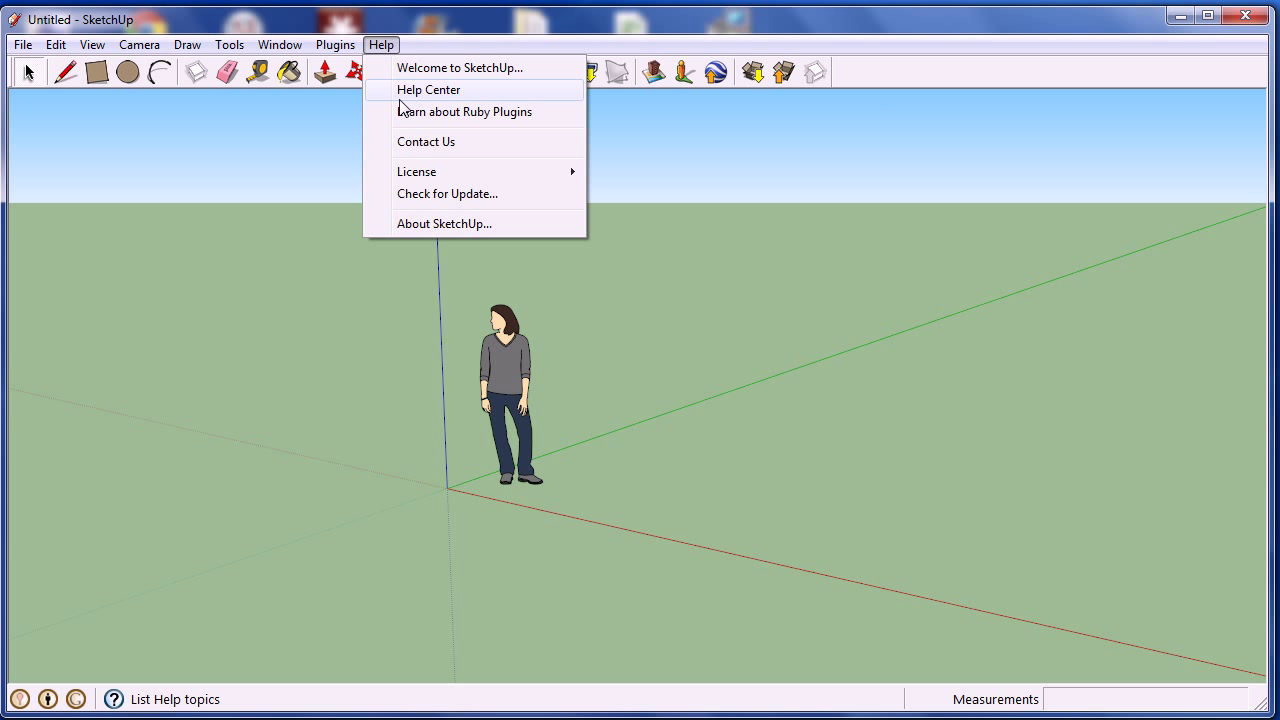
click(435, 203)
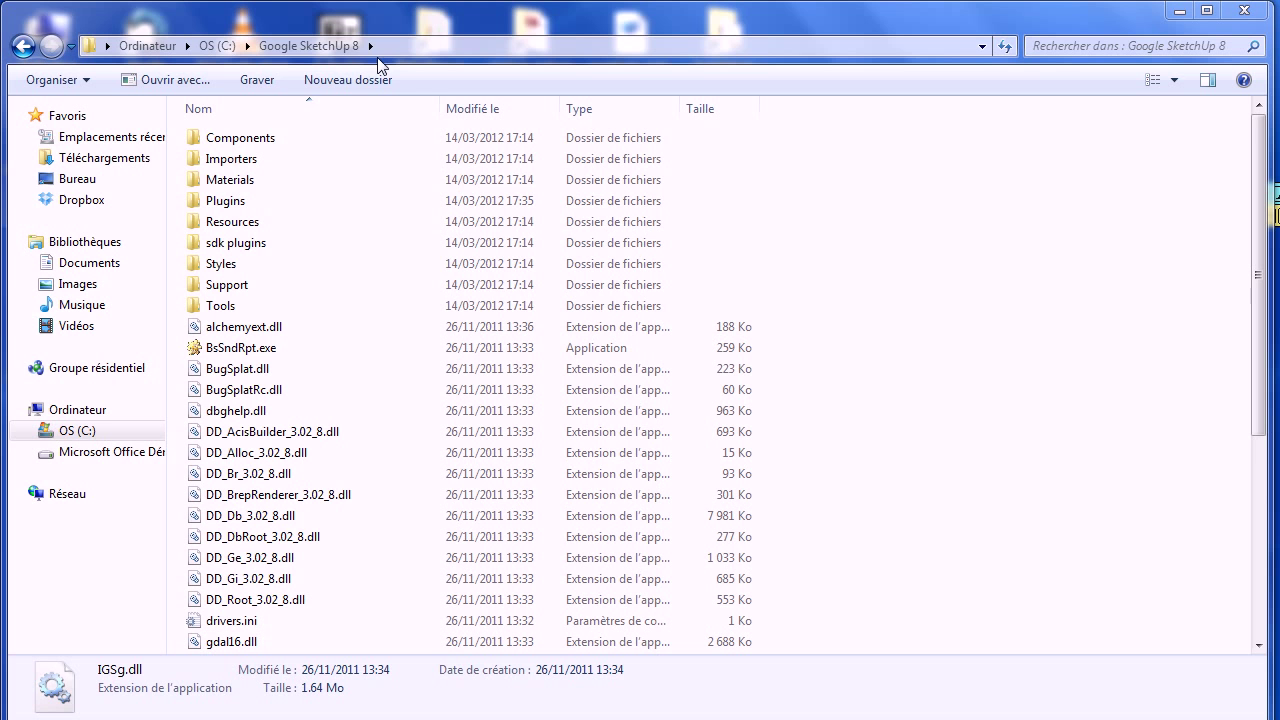
Step: Show the Compatibilité settings in the properties of SketchUp.exe
click(242, 390)
scroll(242, 390, down, 5)
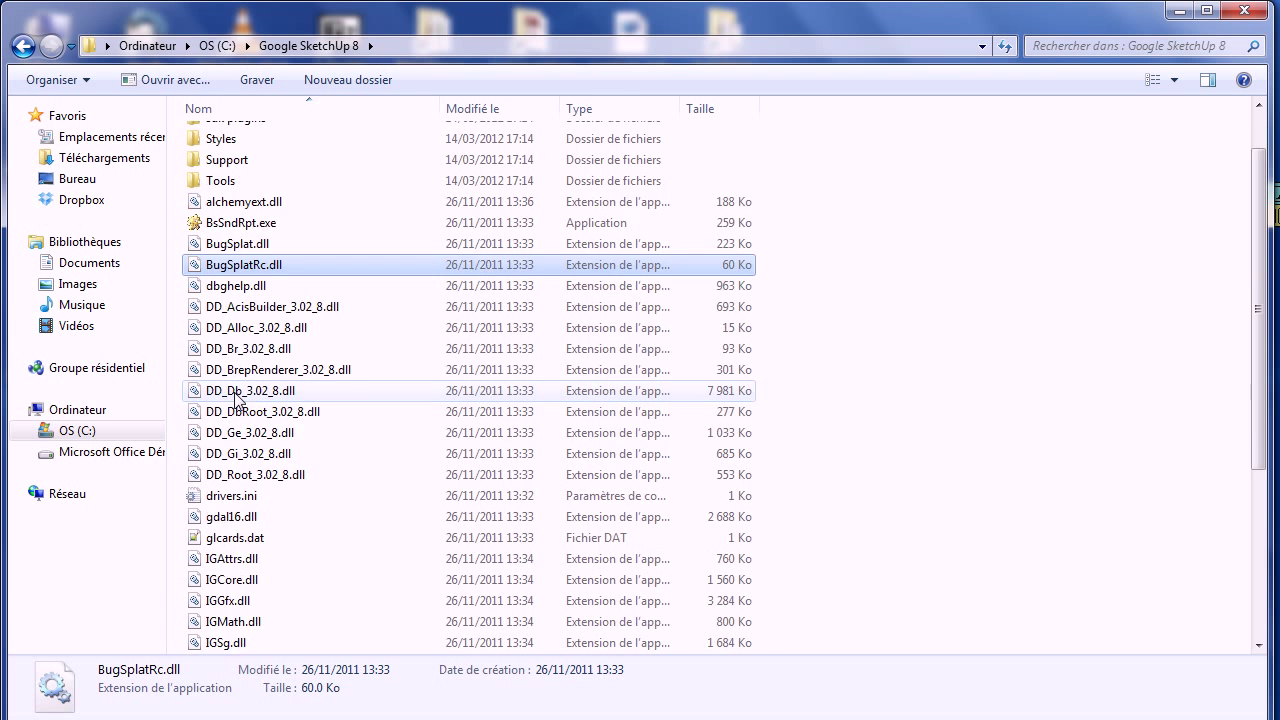
scroll(242, 420, down, 5)
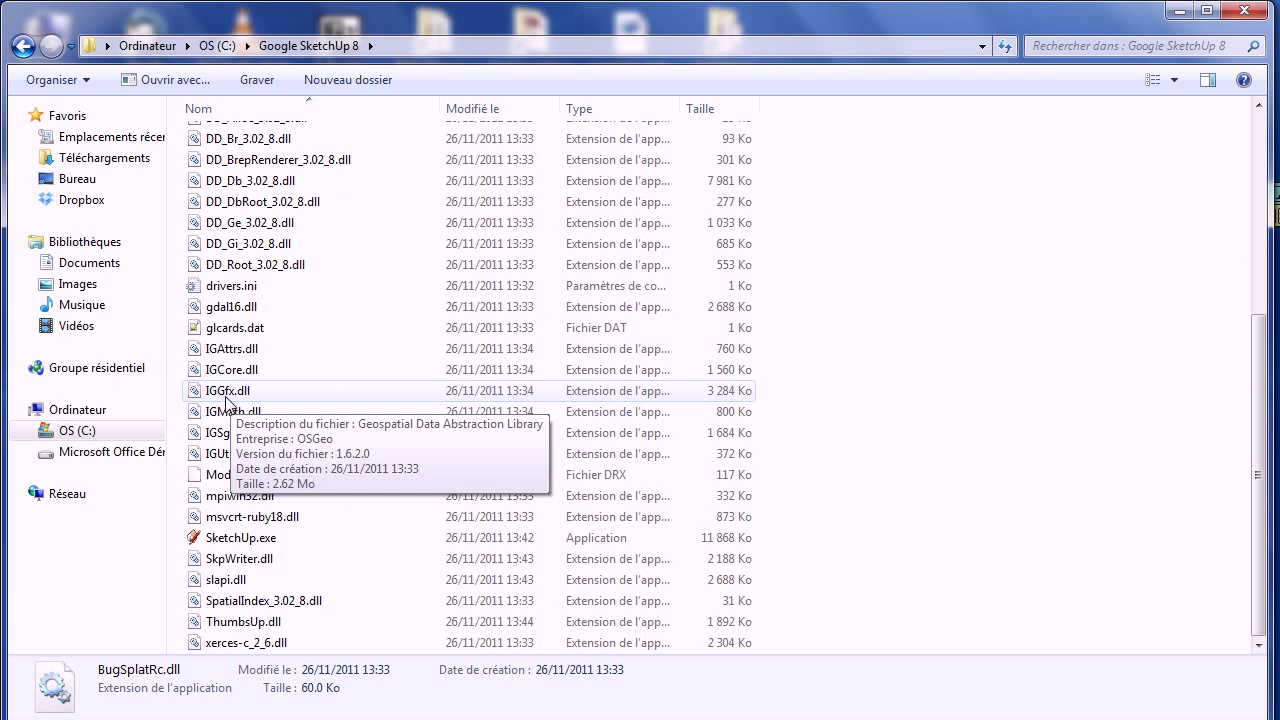
right_click(267, 540)
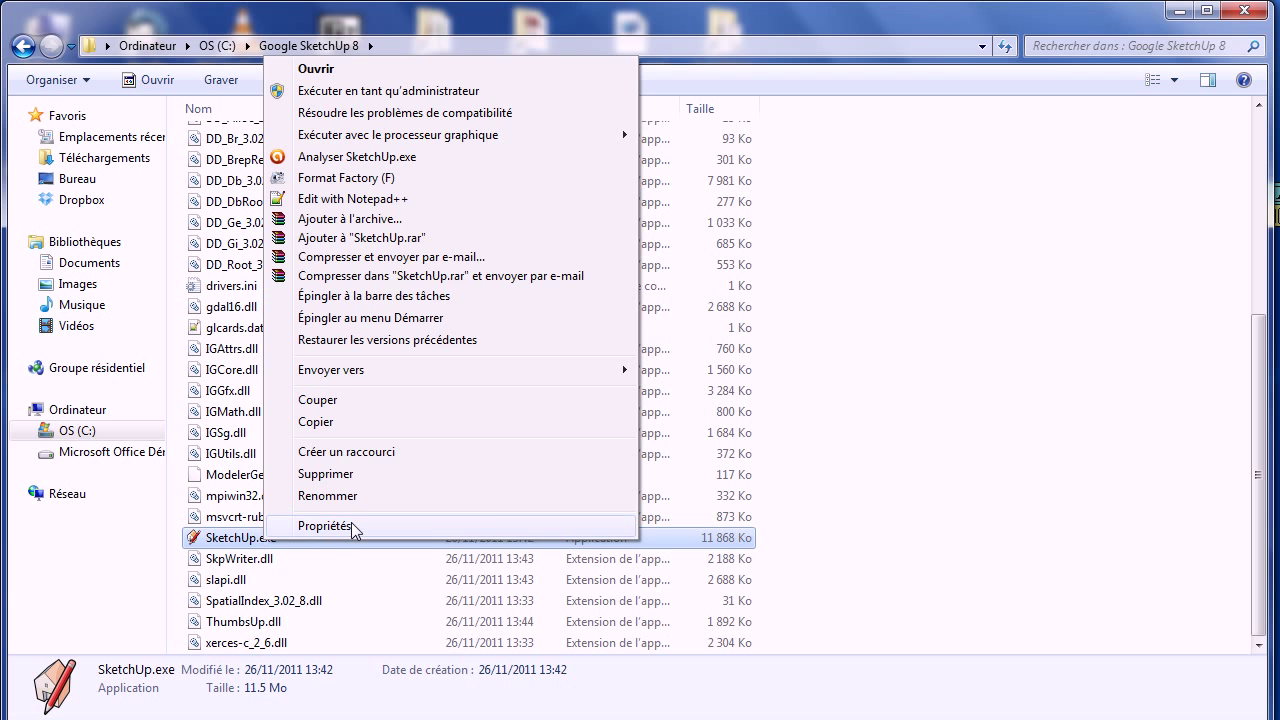
click(325, 526)
drag(440, 255, 604, 122)
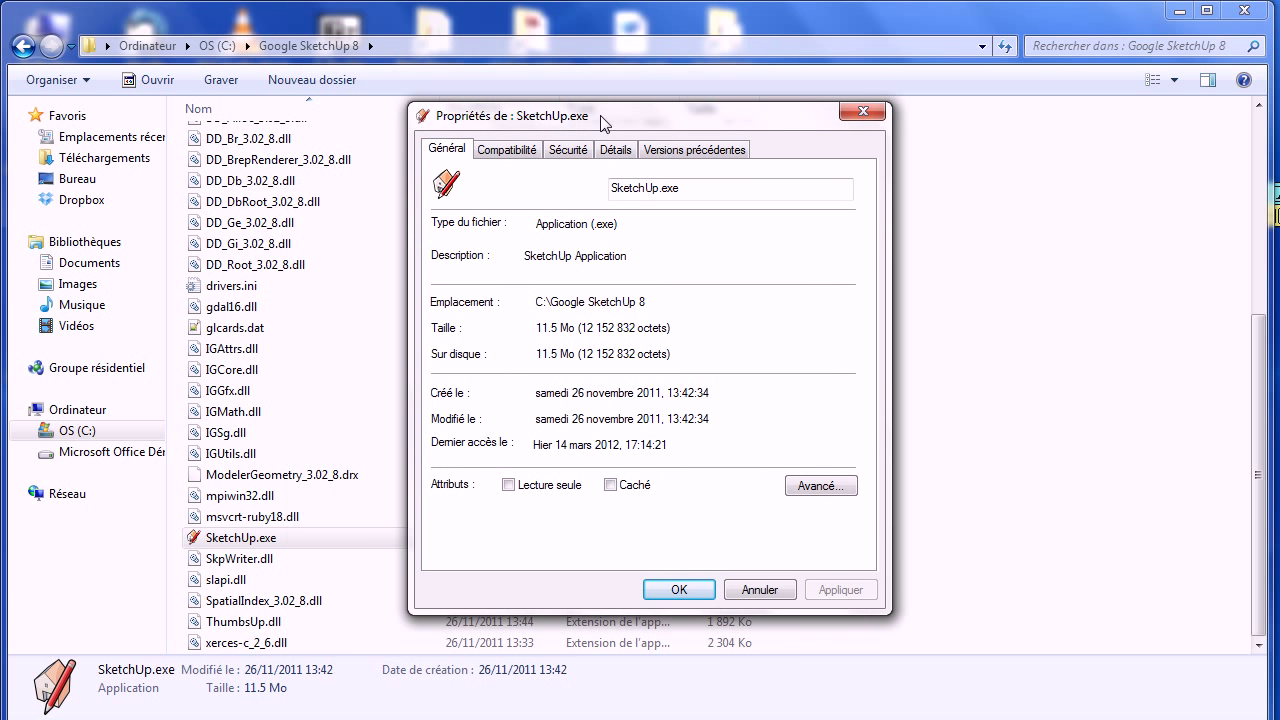
click(507, 149)
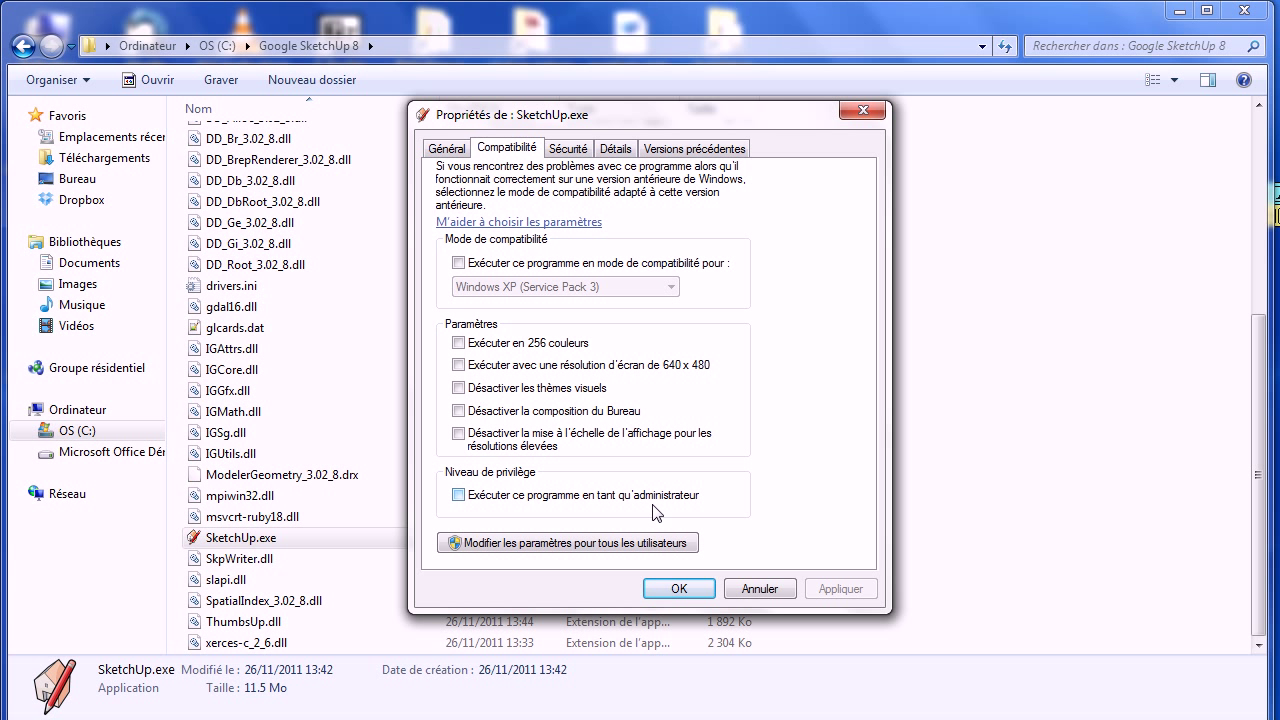
Step: Enable 'Exécuter ce programme en tant qu'administrateur' for SketchUp.exe and apply it
click(458, 495)
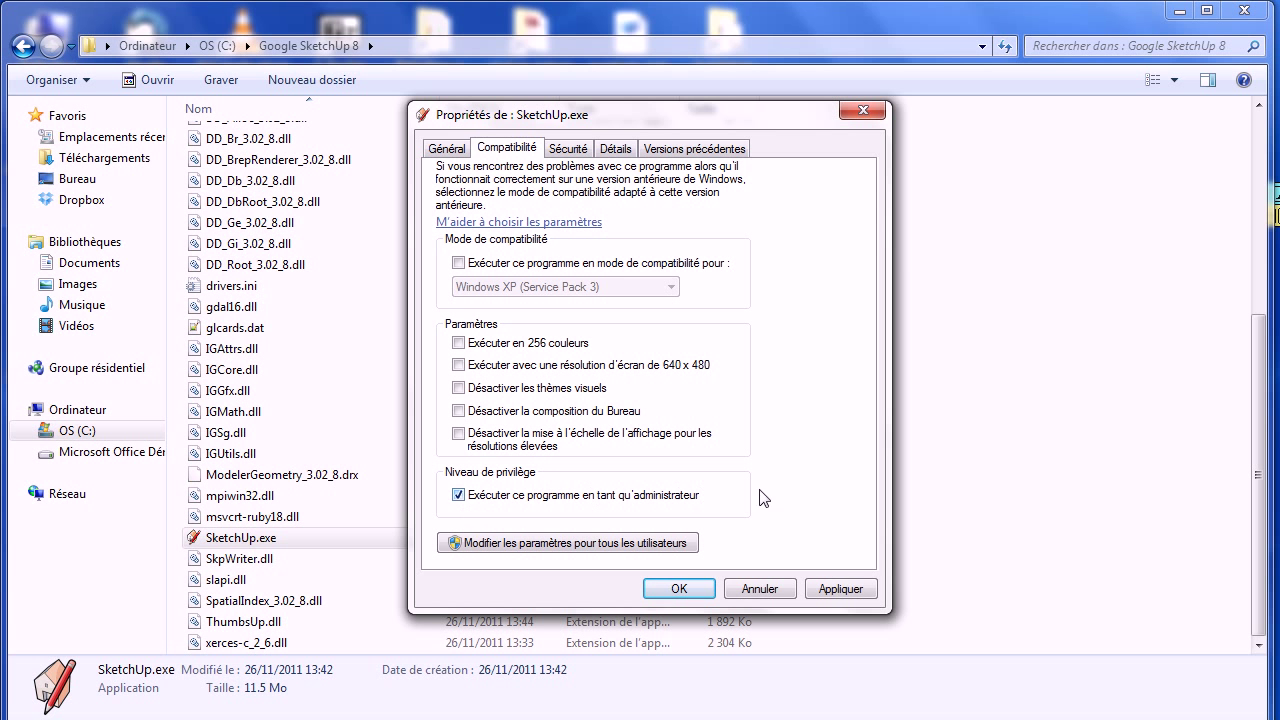
click(840, 590)
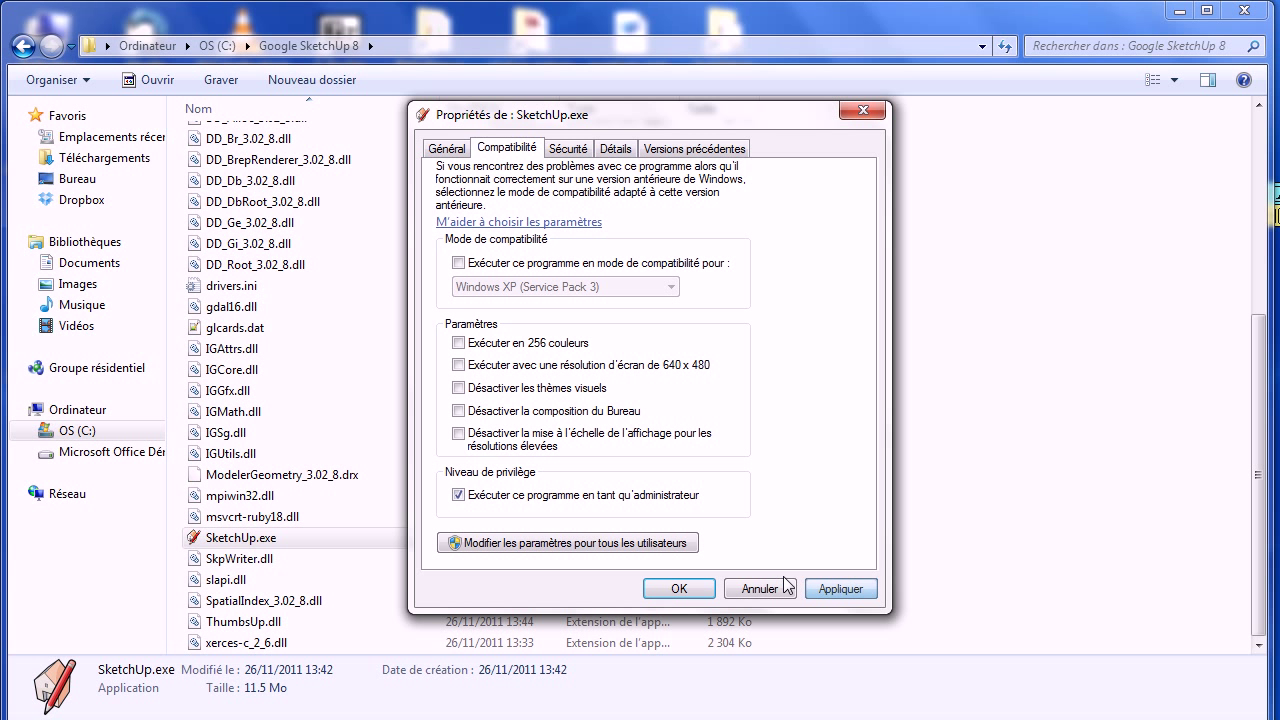
click(680, 590)
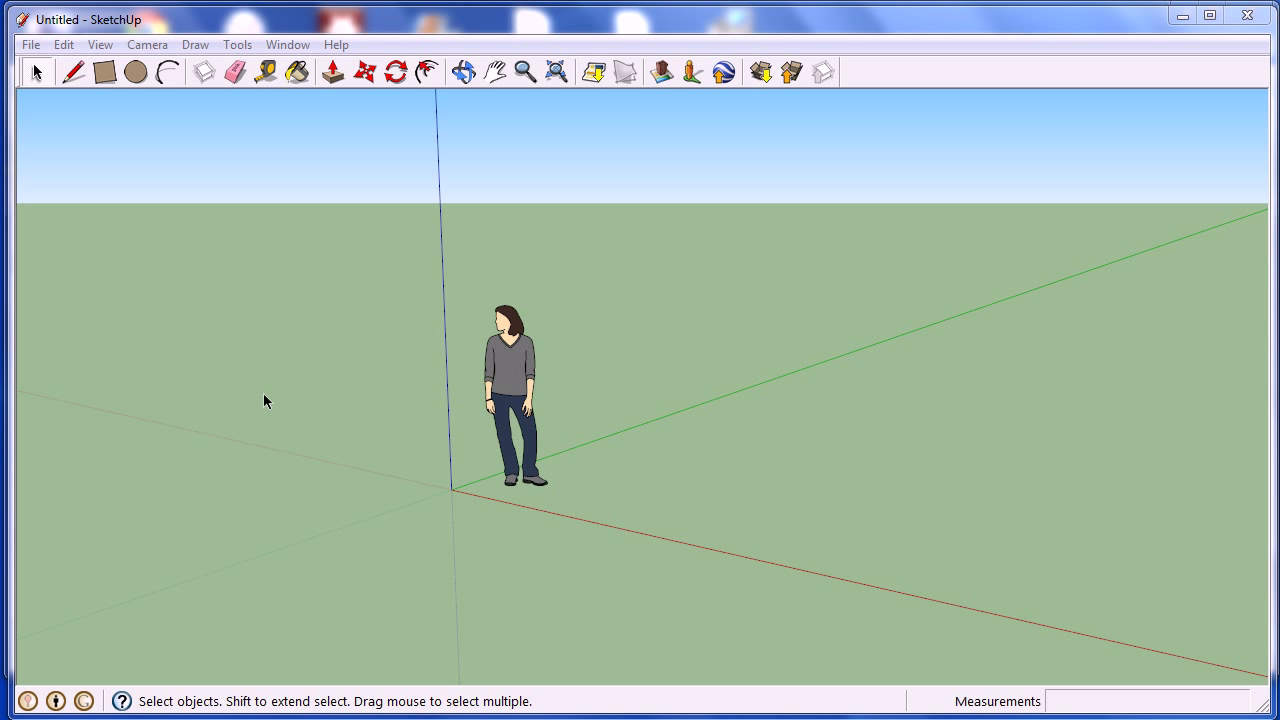
Step: From Preferences > Extensions, start Install Extension to browse the Documents folder
click(288, 45)
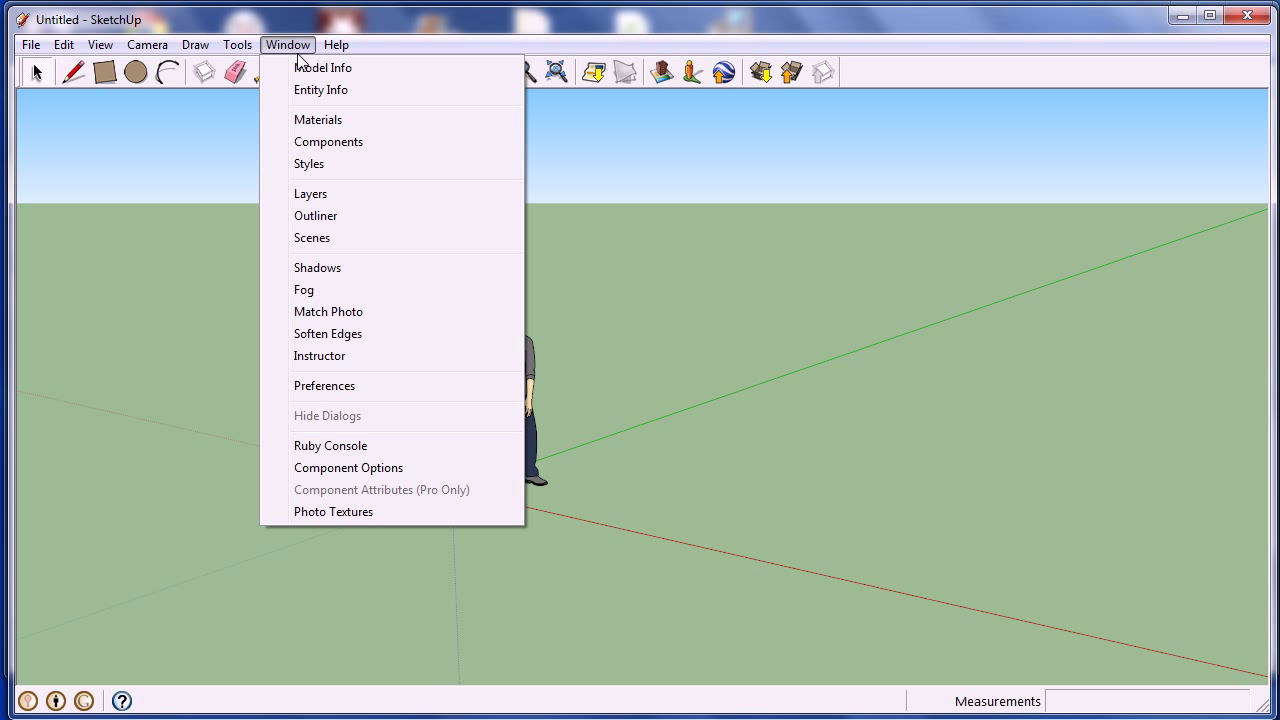
click(389, 391)
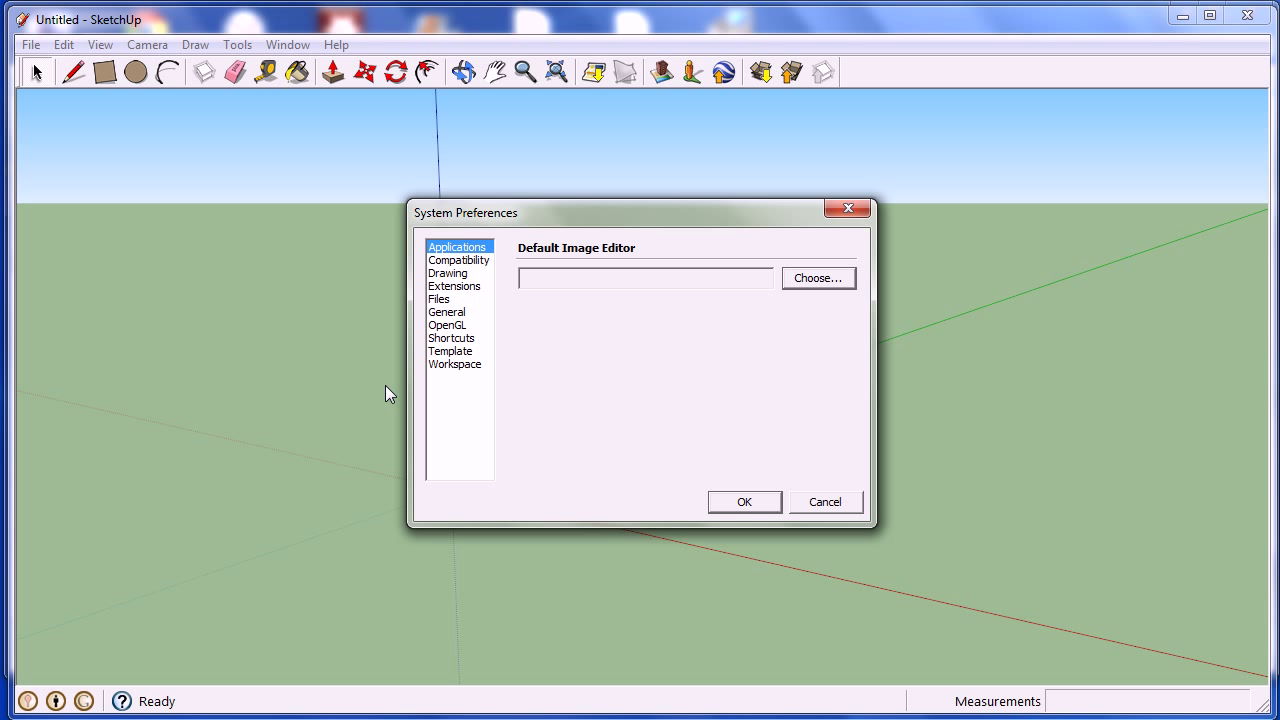
click(454, 286)
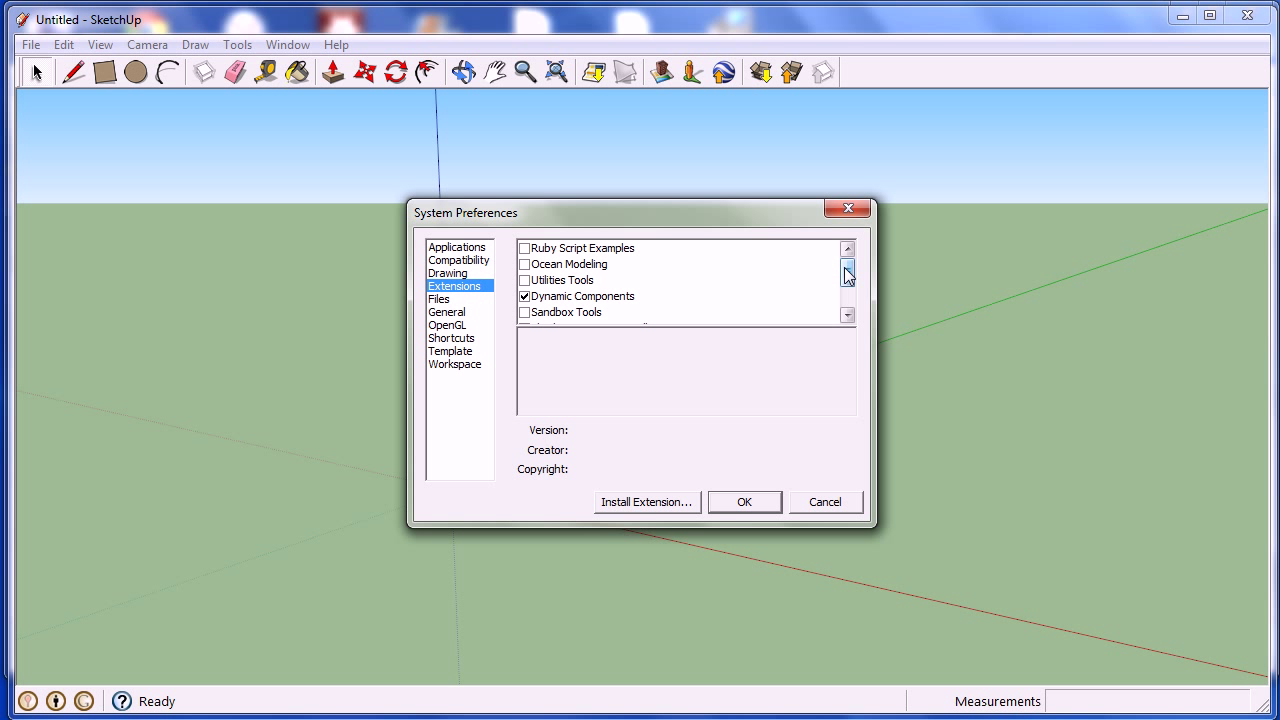
mouse_move(847, 271)
mouse_down()
mouse_move(848, 287)
mouse_move(847, 268)
mouse_up()
click(651, 502)
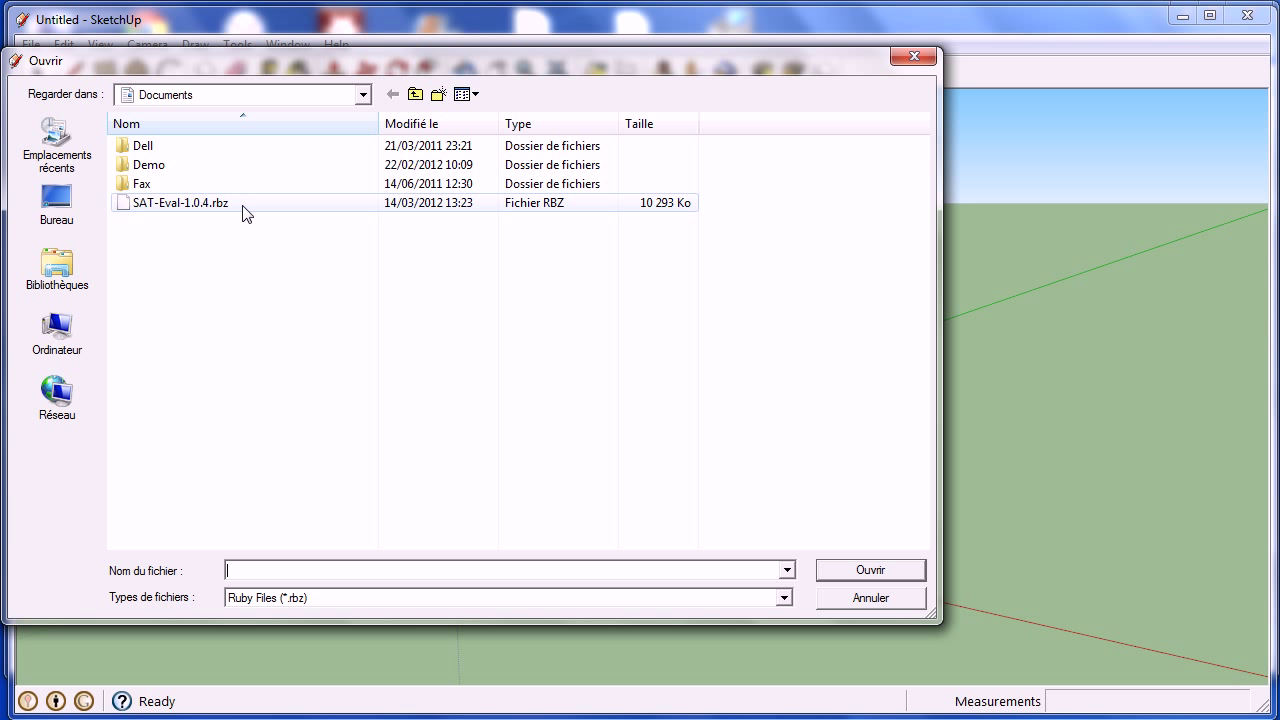
Step: Install SAT-Eval-1.0.4.rbz, trusting the extension, and close System Preferences
click(180, 203)
click(870, 570)
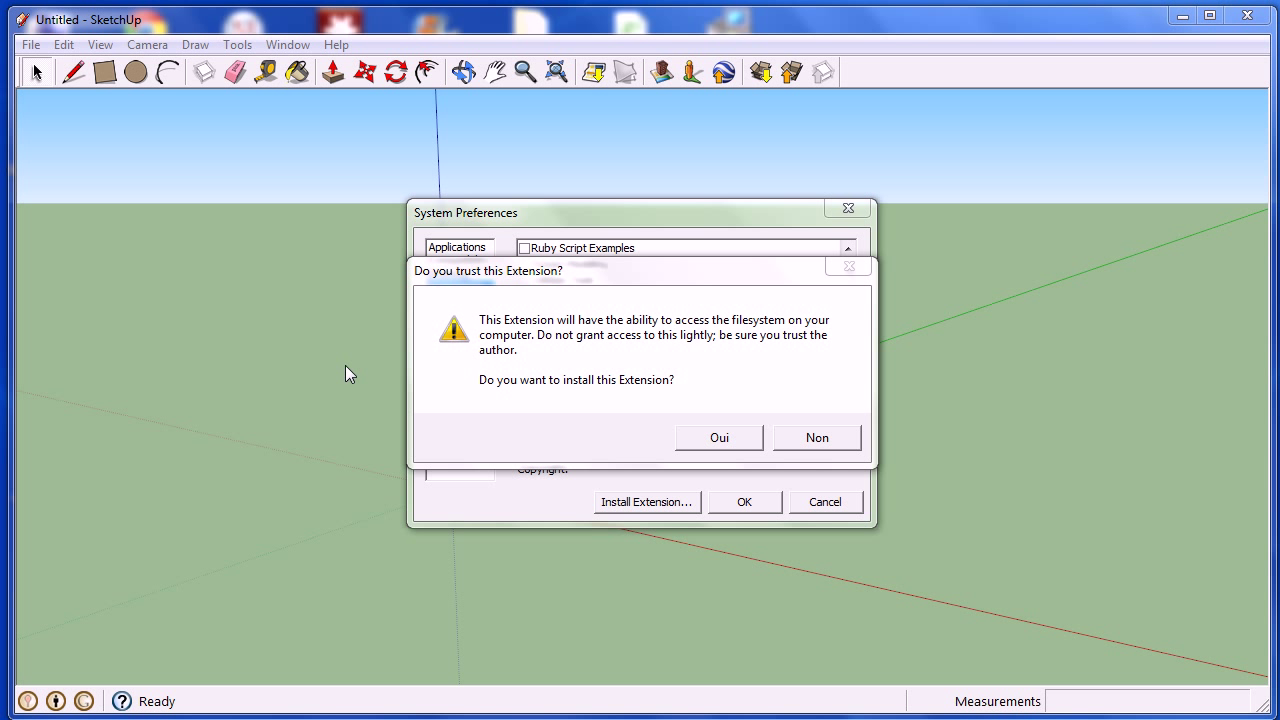
click(720, 438)
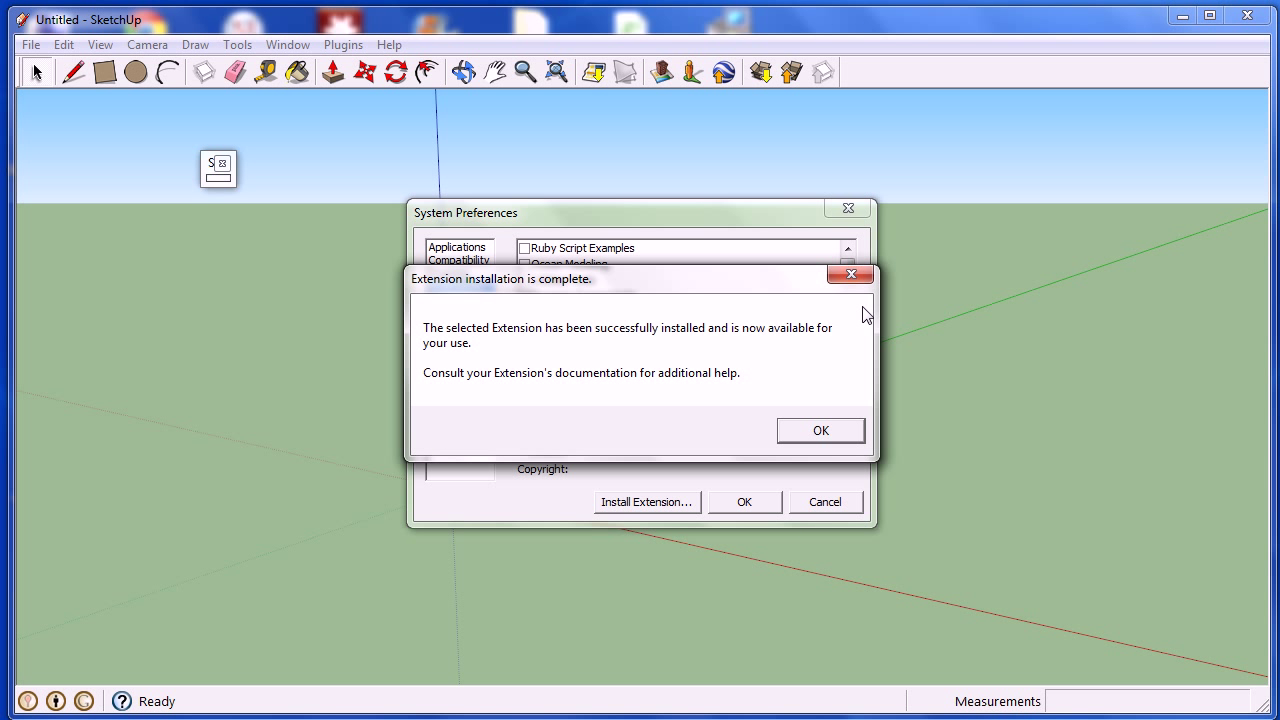
click(821, 431)
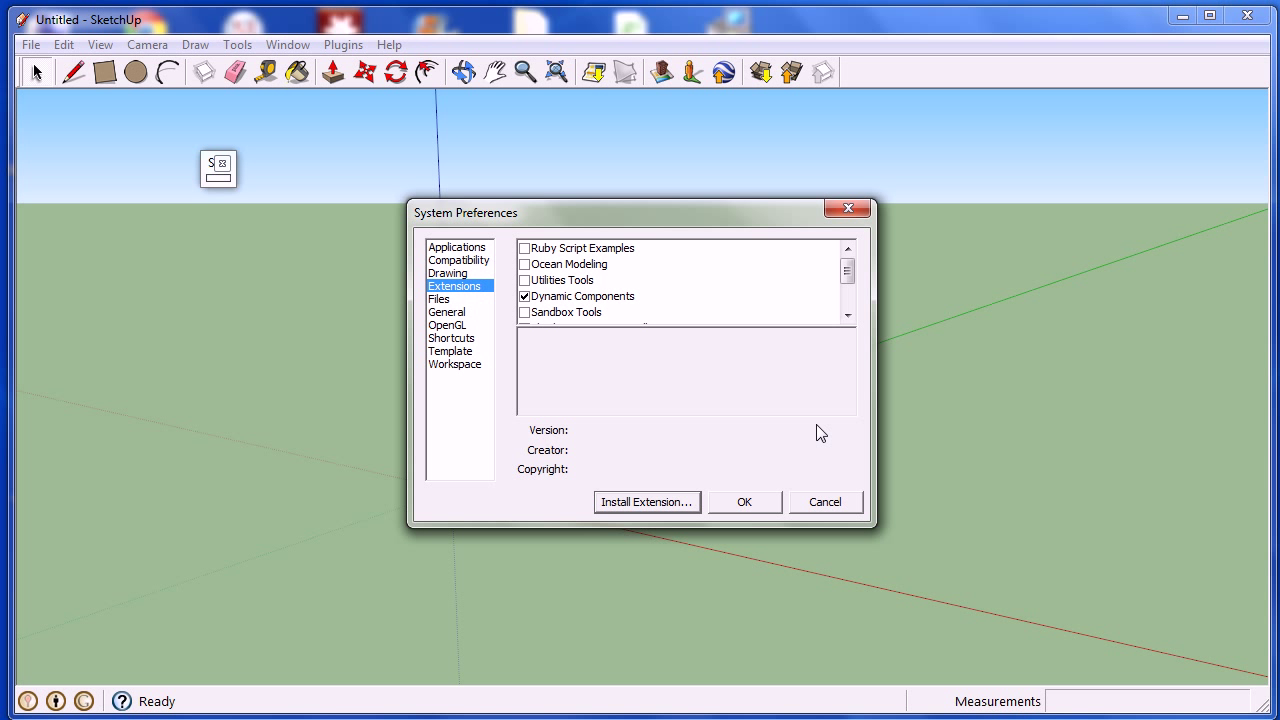
click(746, 505)
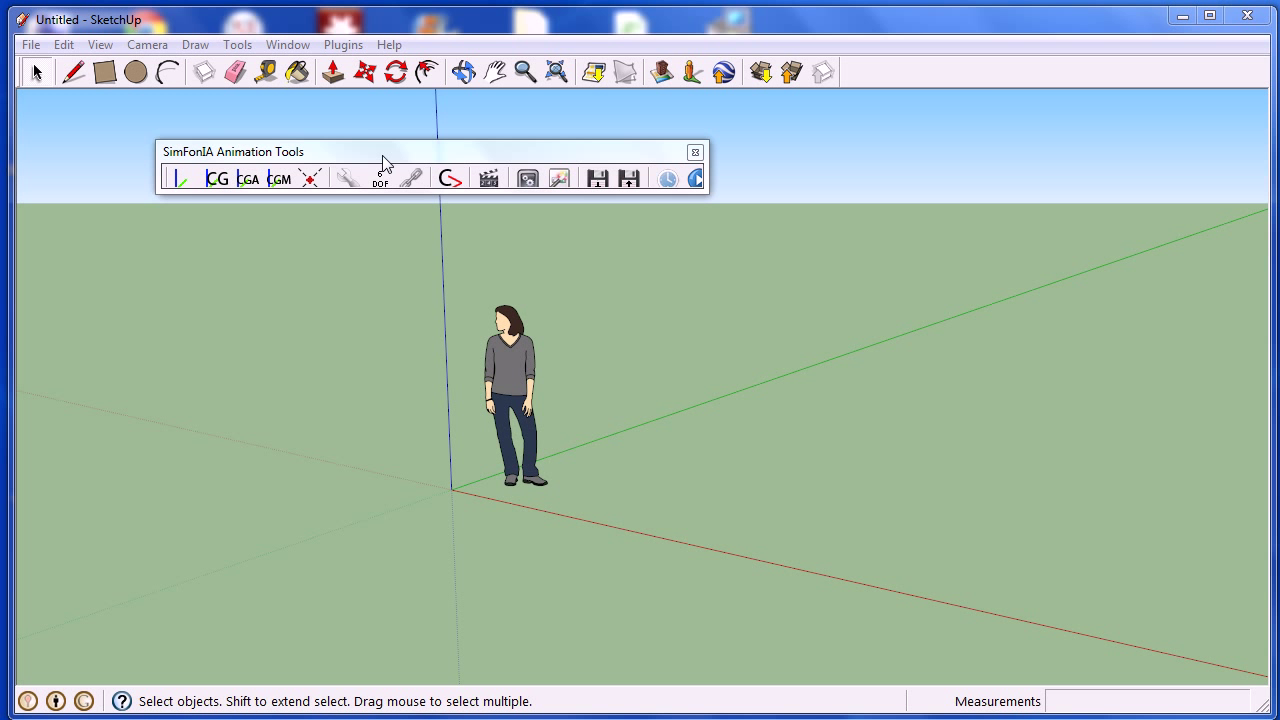
Step: Dock the SimFonIA Animation Tools toolbar under the main toolbar and confirm it in View > Toolbars
mouse_move(385, 152)
mouse_down()
mouse_move(512, 50)
mouse_move(498, 48)
mouse_up()
drag(845, 72, 22, 108)
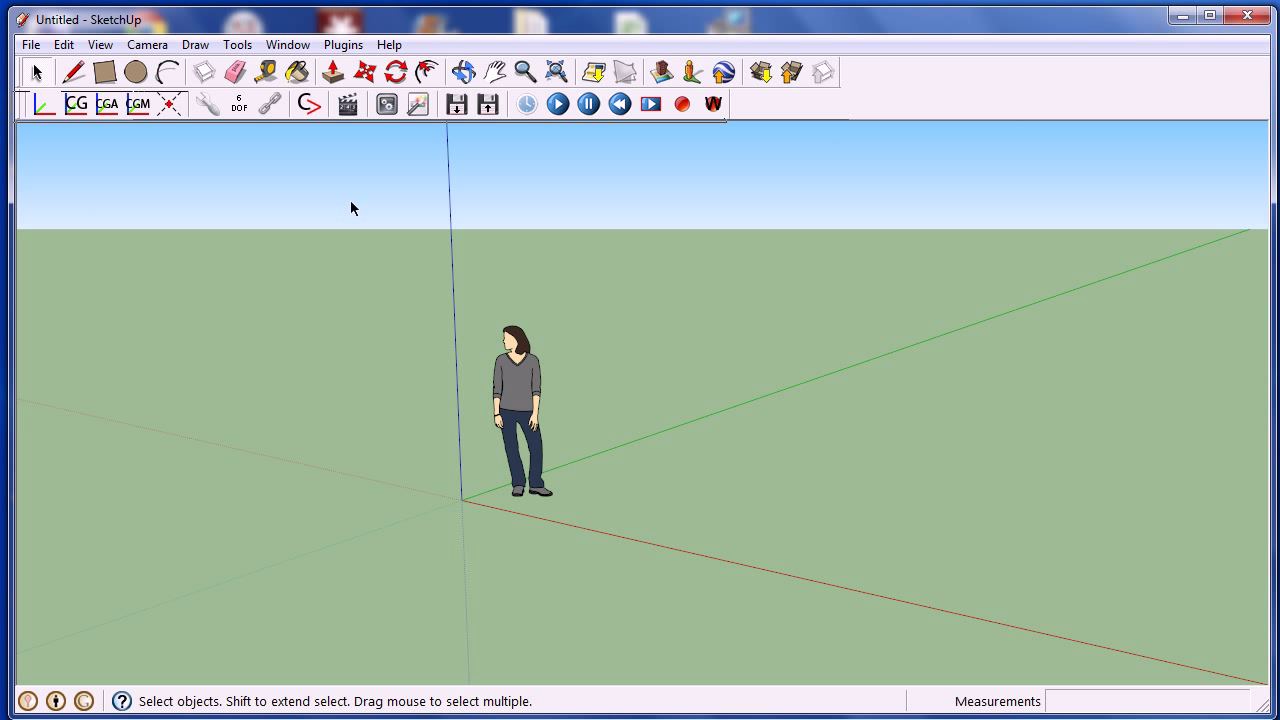
click(101, 45)
mouse_move(140, 68)
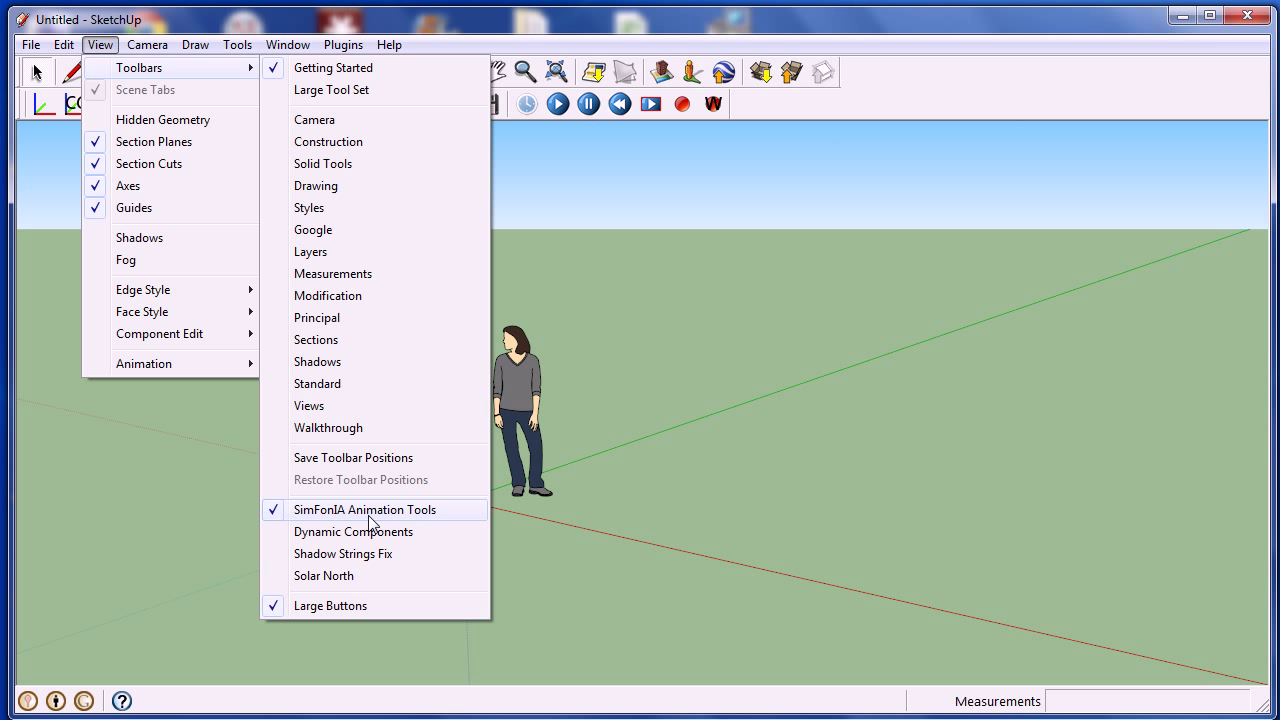
click(665, 277)
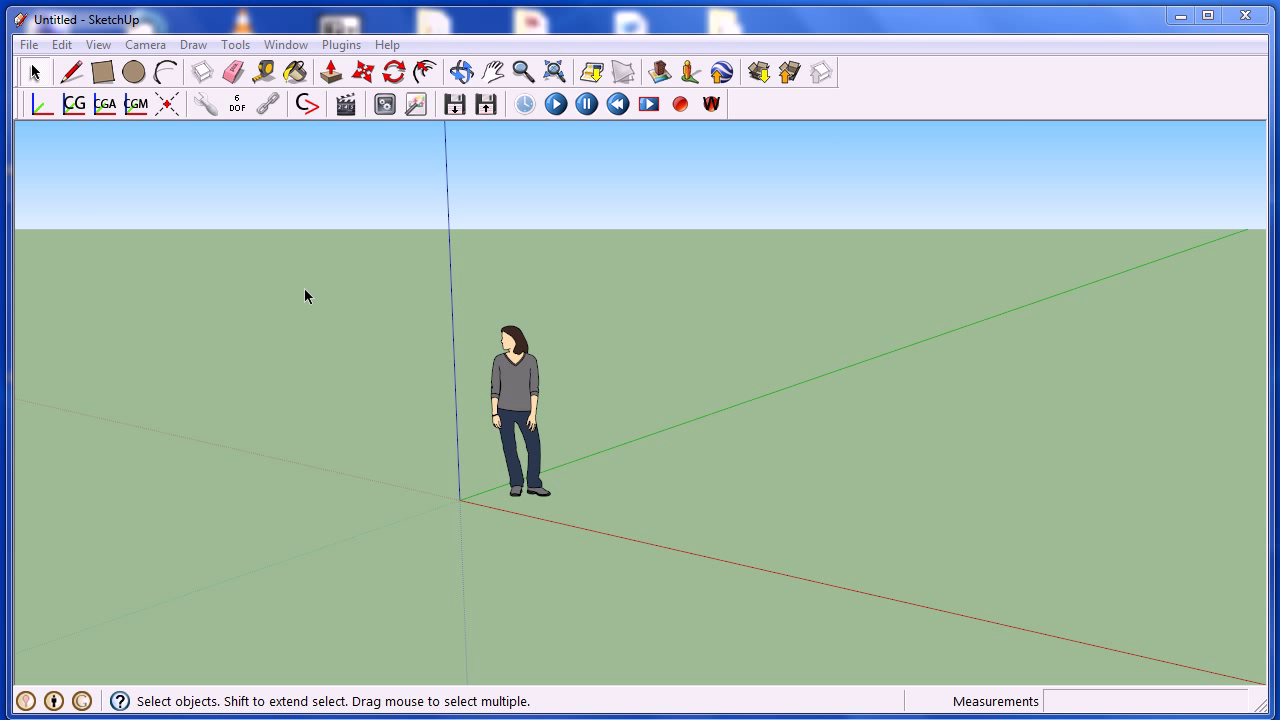
Step: Start editing the SimFonIA temporary folder settings and agree to change the current folder
click(345, 45)
mouse_move(380, 68)
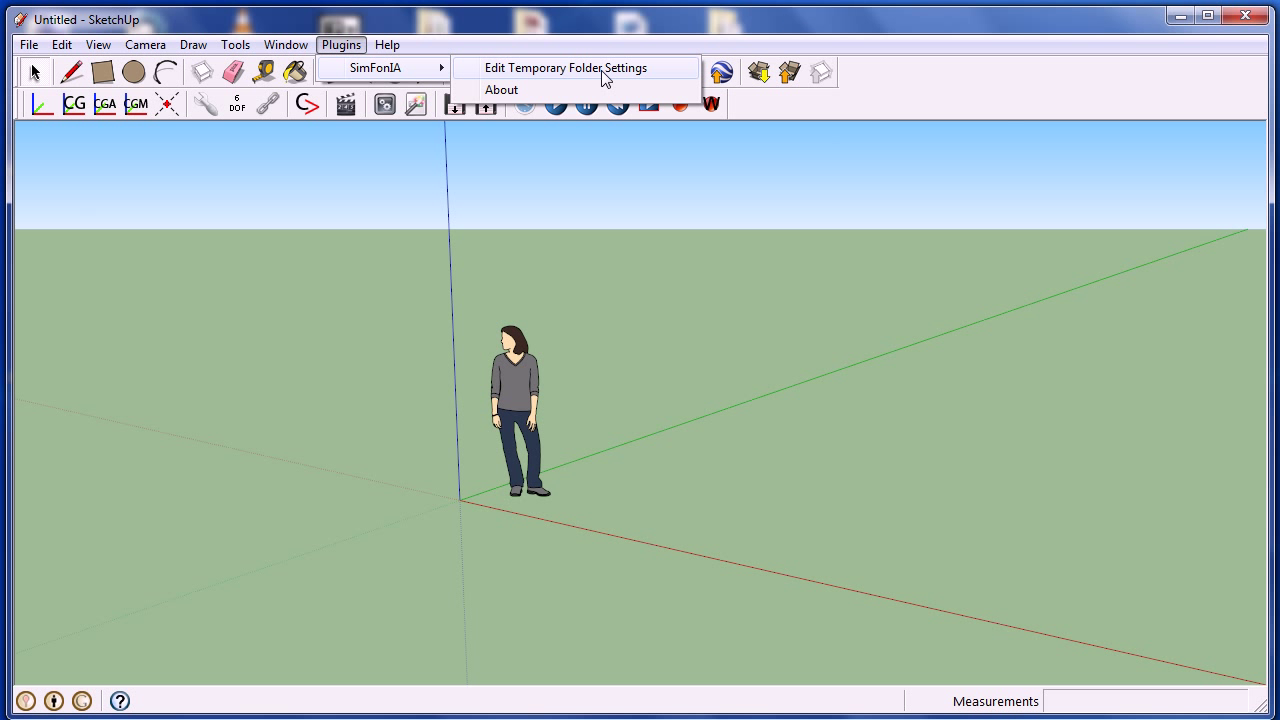
click(604, 76)
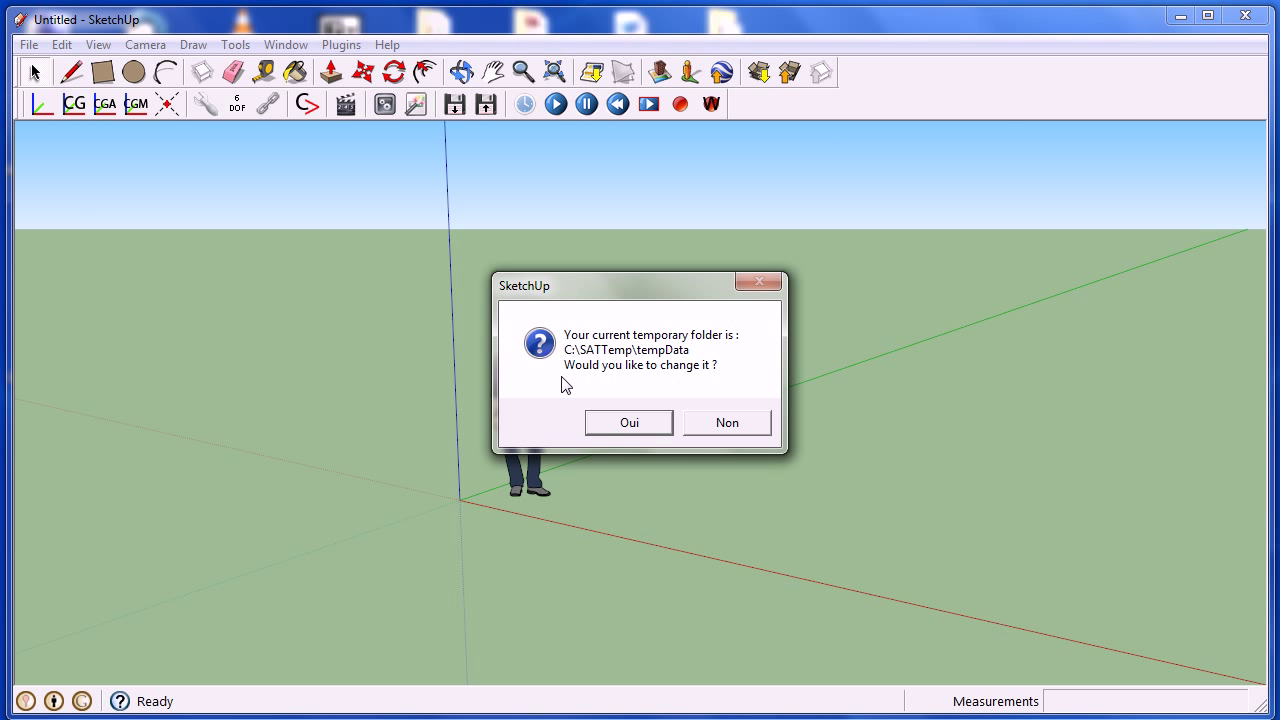
click(630, 424)
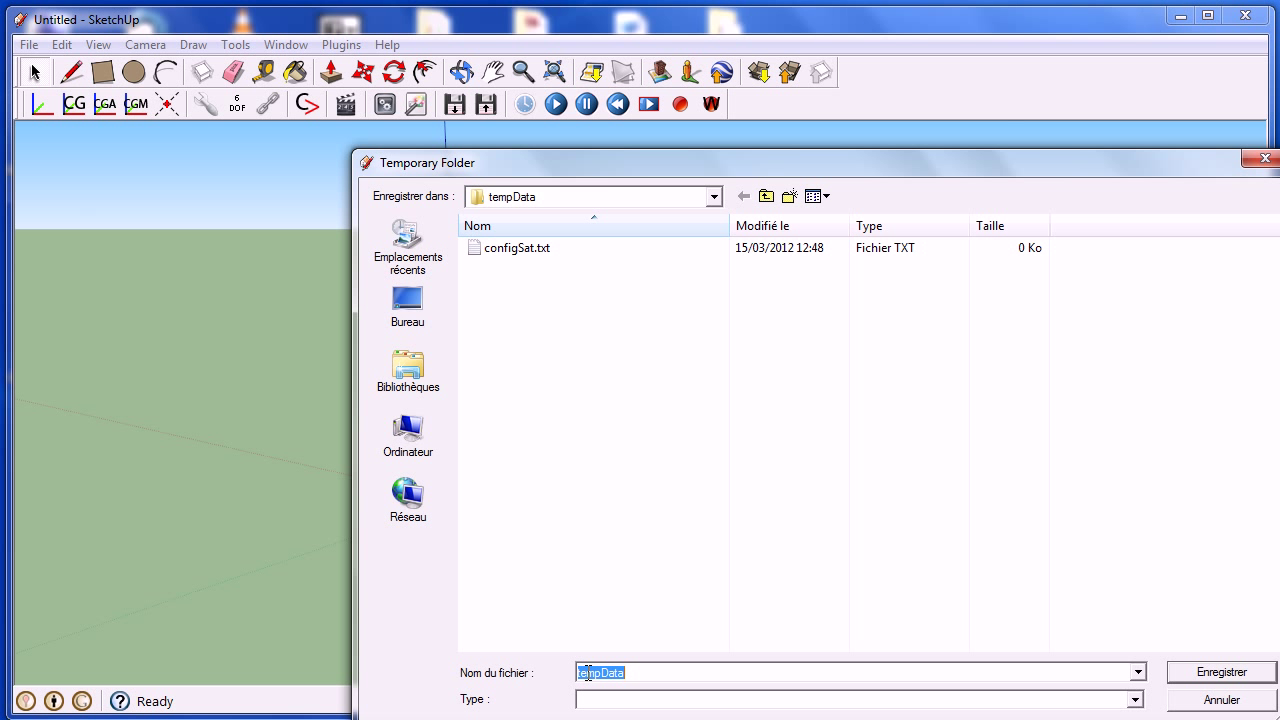
Step: Save C:\SATTemp\tempData2 as the new SimFonIA temporary folder
click(657, 490)
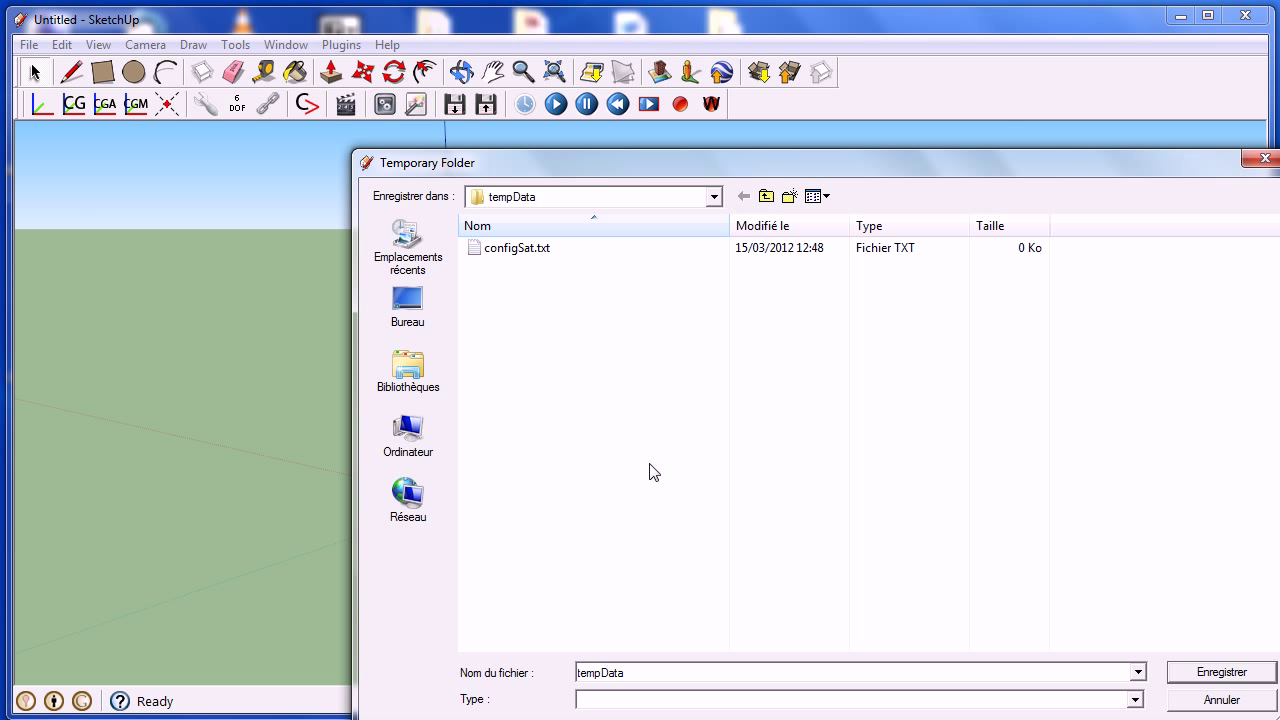
click(767, 197)
double_click(636, 673)
click(643, 676)
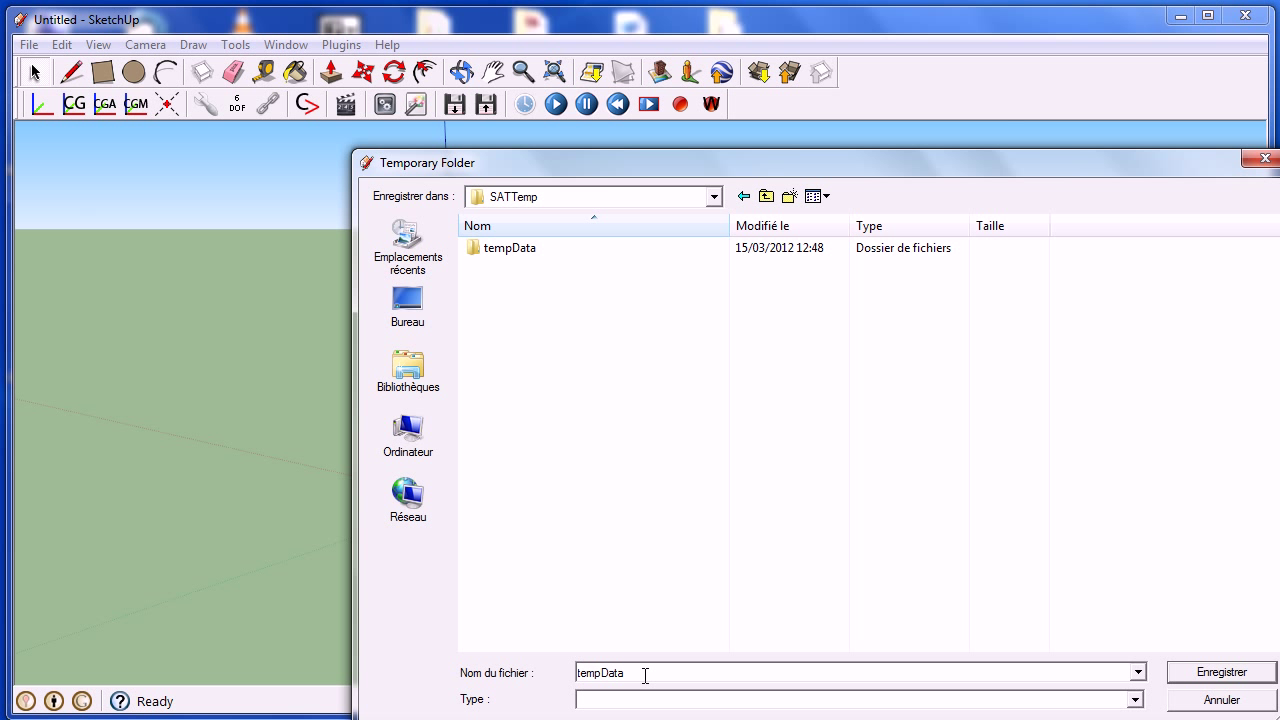
text(2)
click(1218, 672)
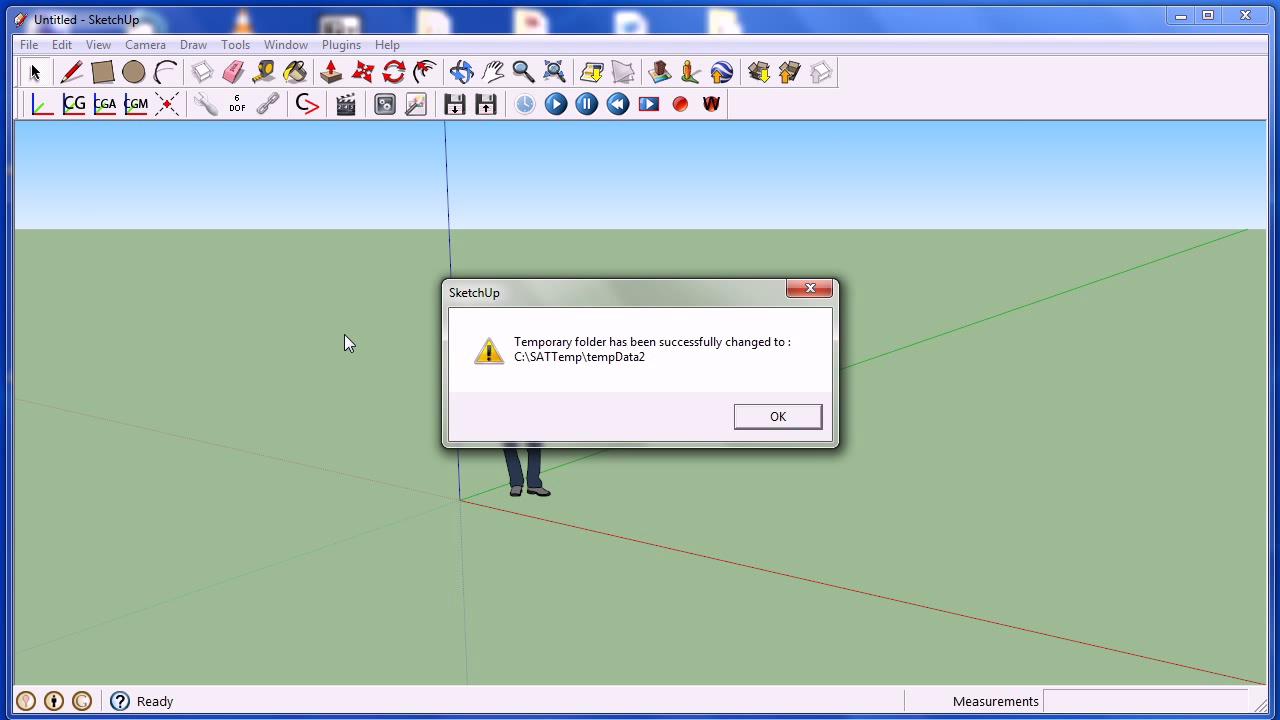